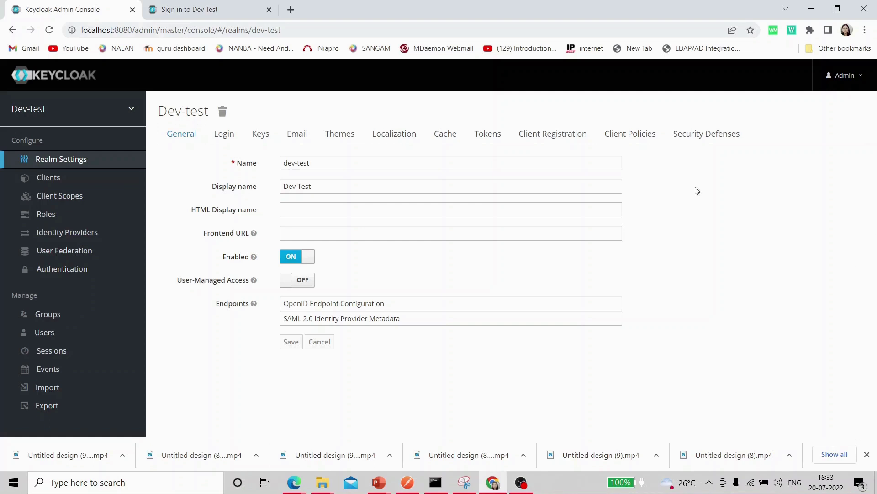
- Delete the Maximum Length 3 password policy from the Dev-test realm and save
click(87, 272)
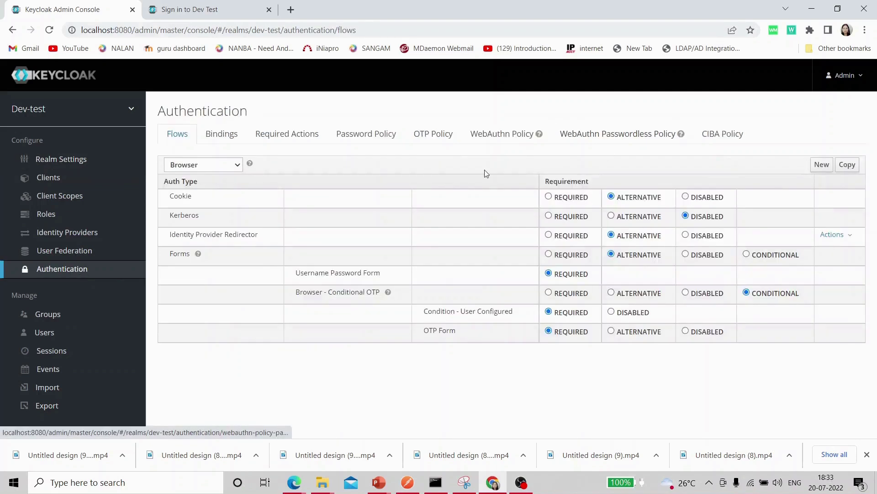
click(376, 136)
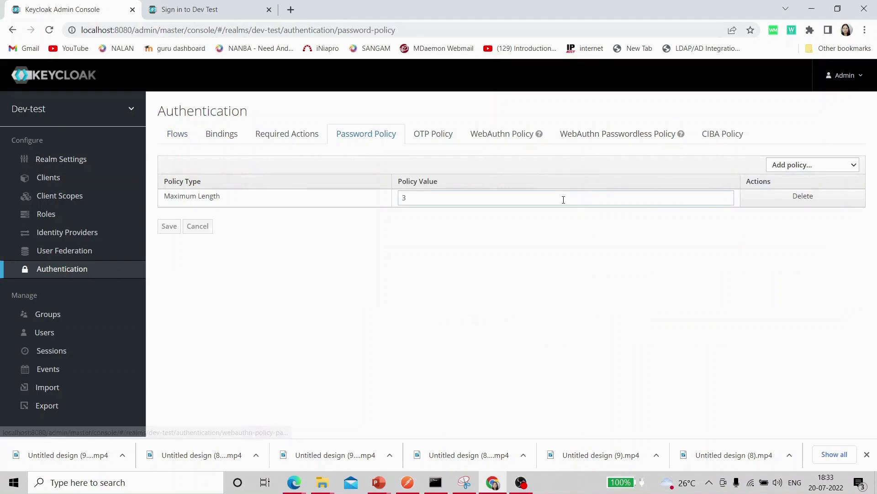
click(803, 196)
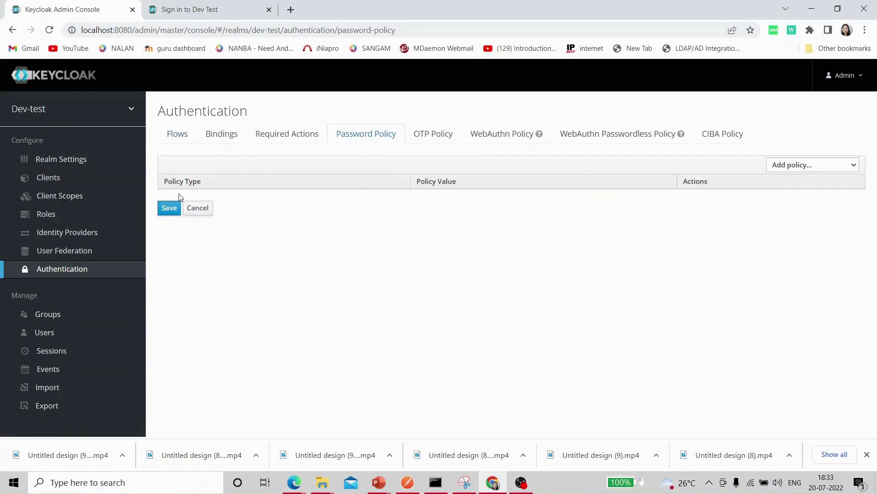
click(169, 209)
- Add a Hashing Algorithm policy with value pbkdf2-sha256 to the policy table
click(855, 167)
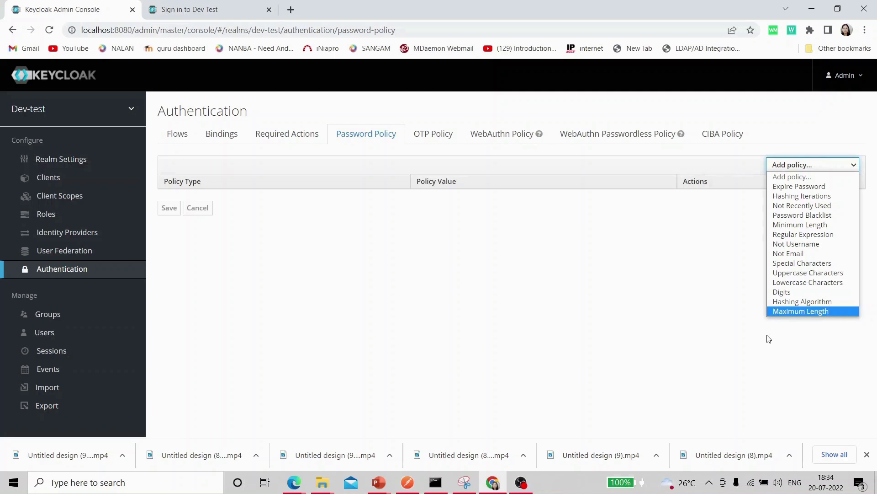
click(783, 302)
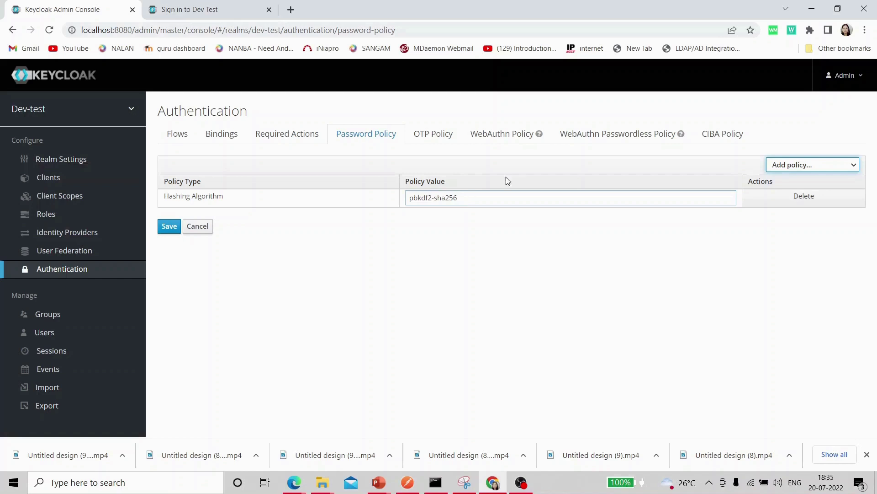
click(855, 167)
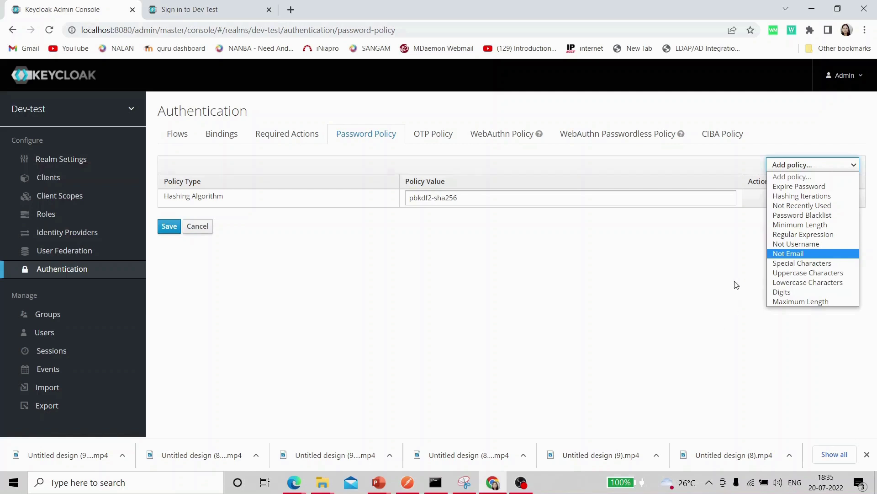
- Add a Hashing Iterations policy with value 27500
click(804, 197)
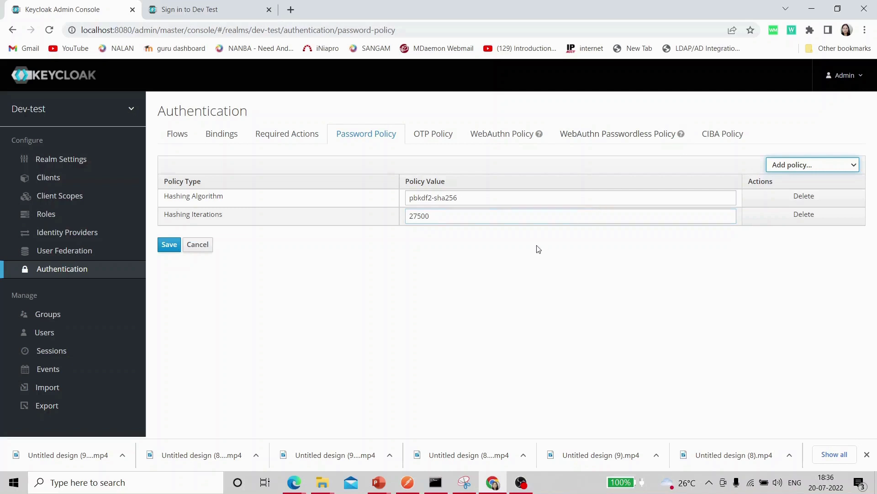
click(856, 165)
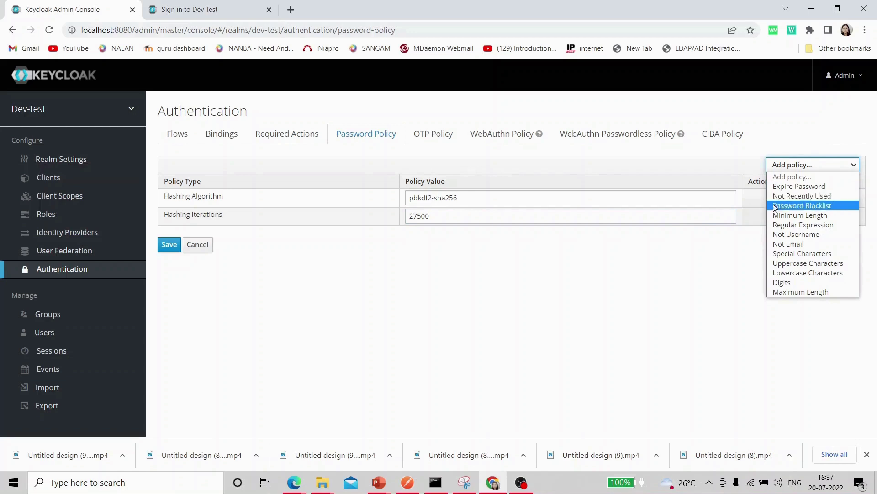
- Add an Expire Password policy with value 365
click(805, 188)
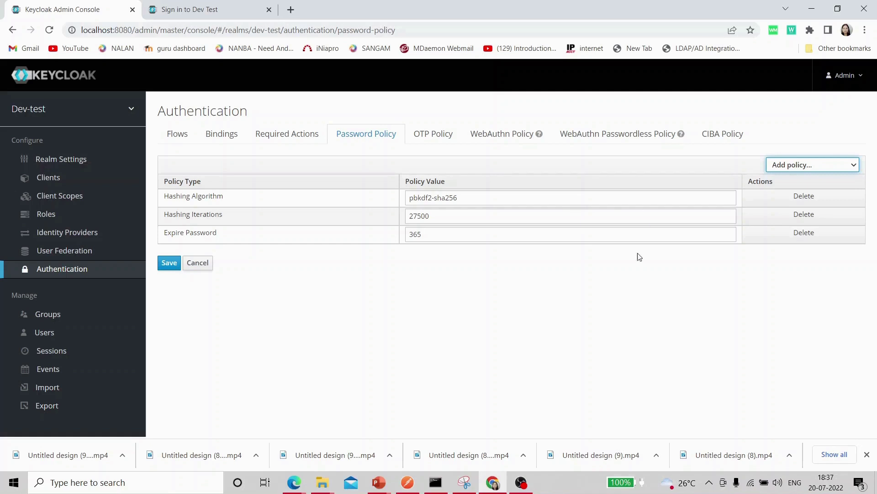
click(854, 166)
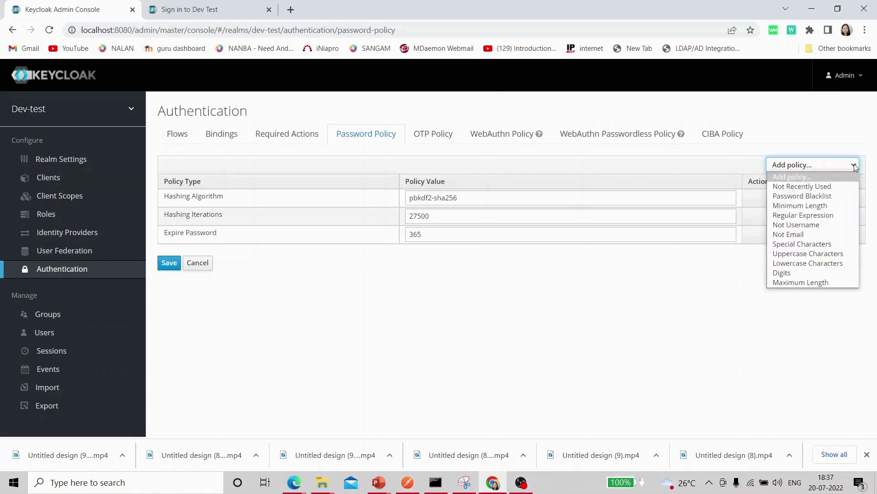
- Add a Password Blacklist policy, leaving its value blank
click(825, 201)
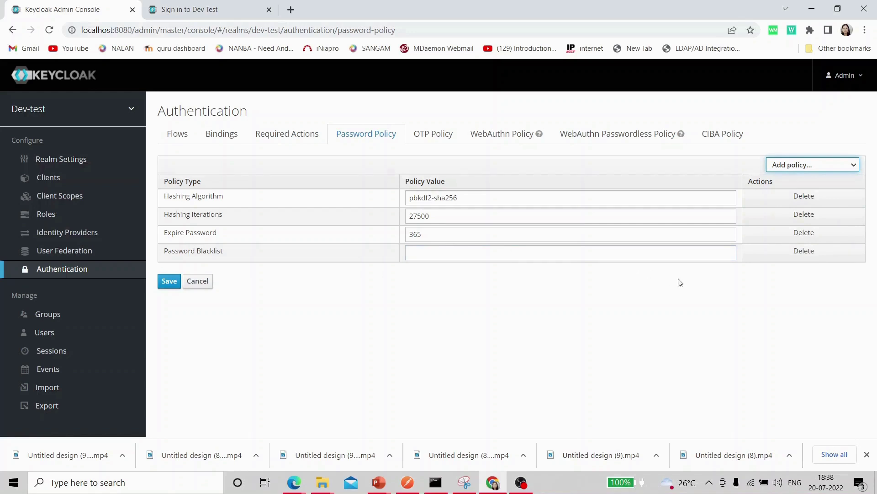
click(856, 165)
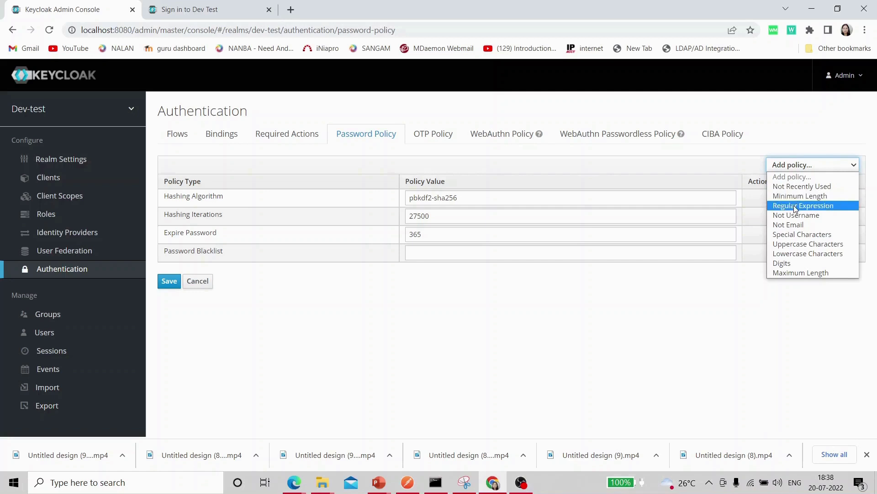
- Add a Not Recently Used policy set to 3
click(821, 190)
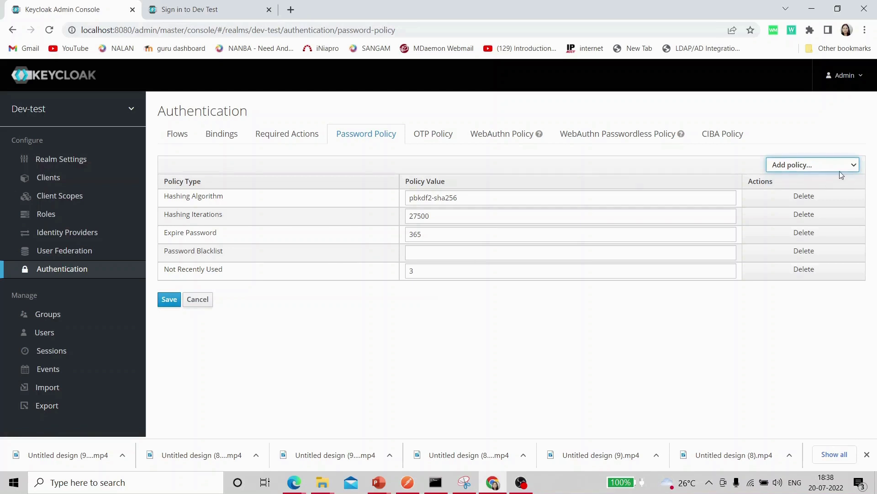
click(858, 168)
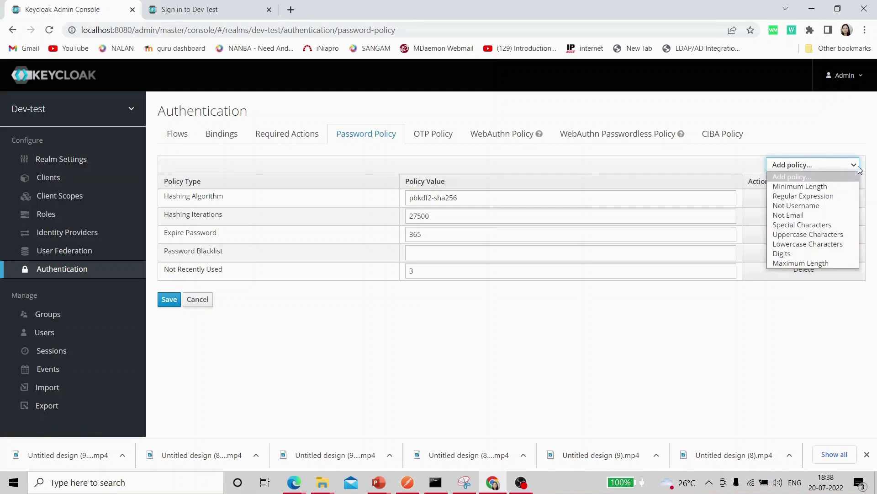
- Add a Regular Expression policy, leaving its value blank
click(824, 196)
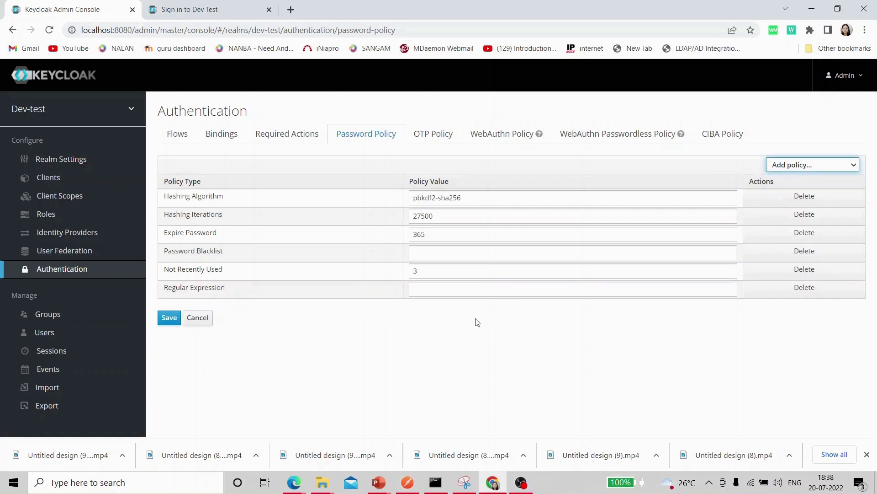
click(426, 291)
click(853, 164)
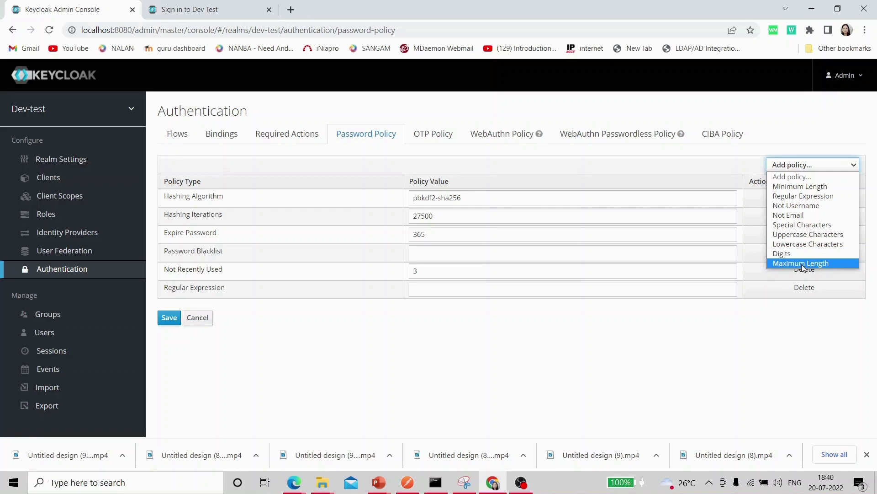
- Add a Maximum Length policy with value 64, adding nothing else
click(802, 264)
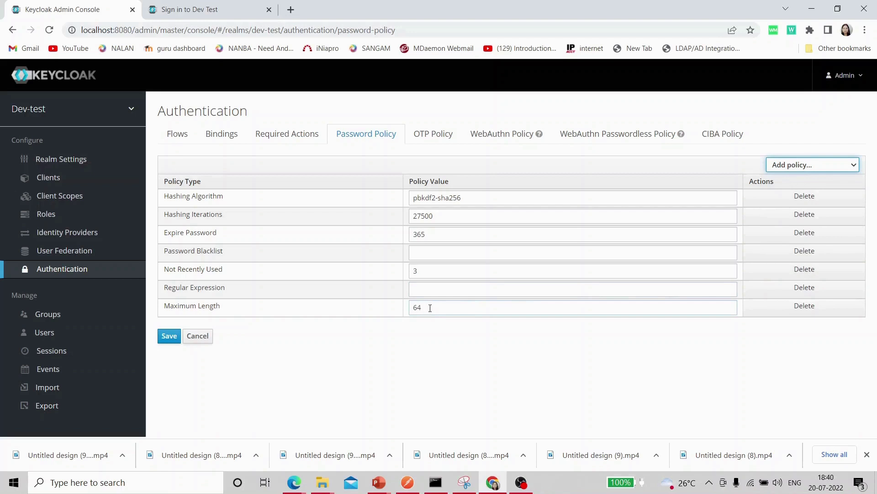
click(848, 165)
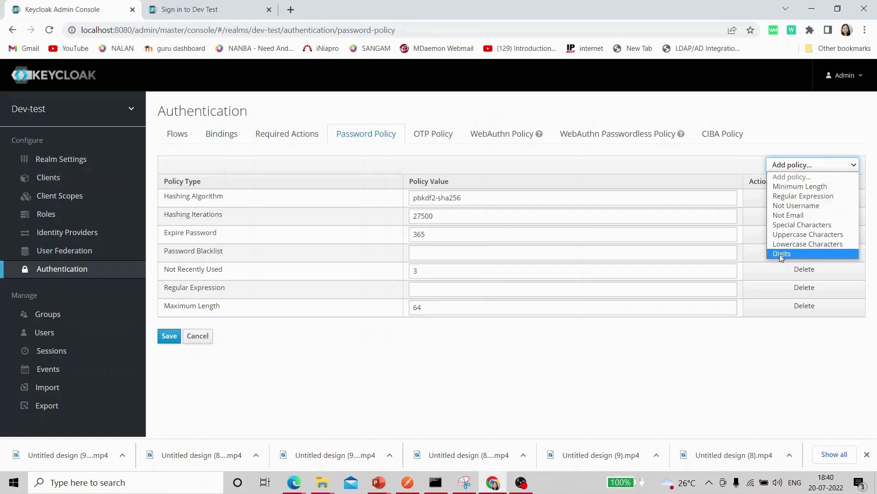
click(786, 121)
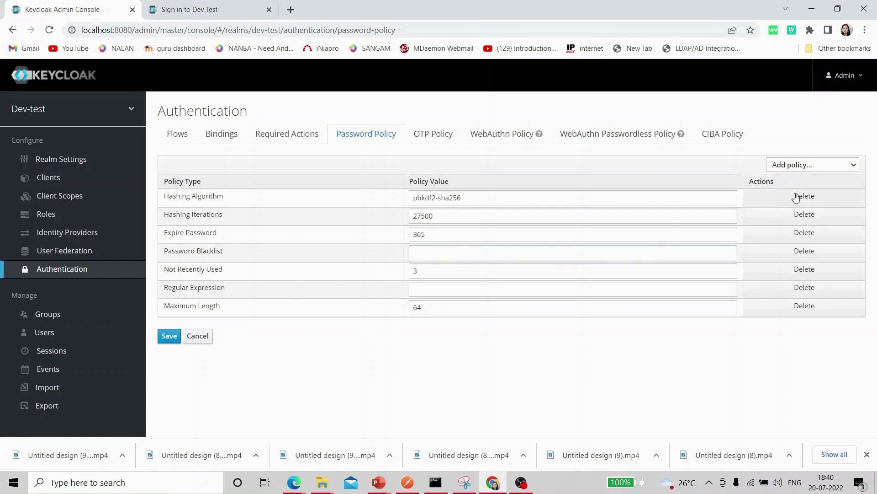
- Delete the Hashing Algorithm, Expire Password, Hashing Iterations, Password Blacklist, Not Recently Used and Regular Expression policies
click(815, 201)
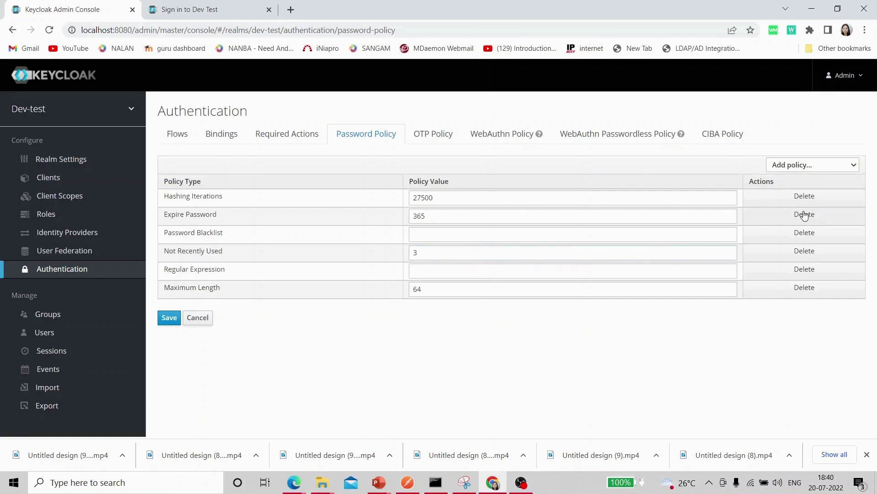
click(804, 214)
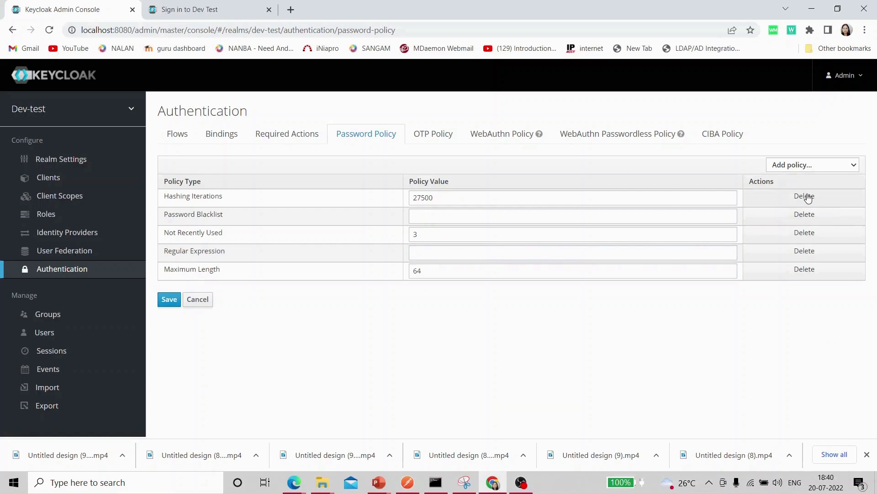
click(808, 198)
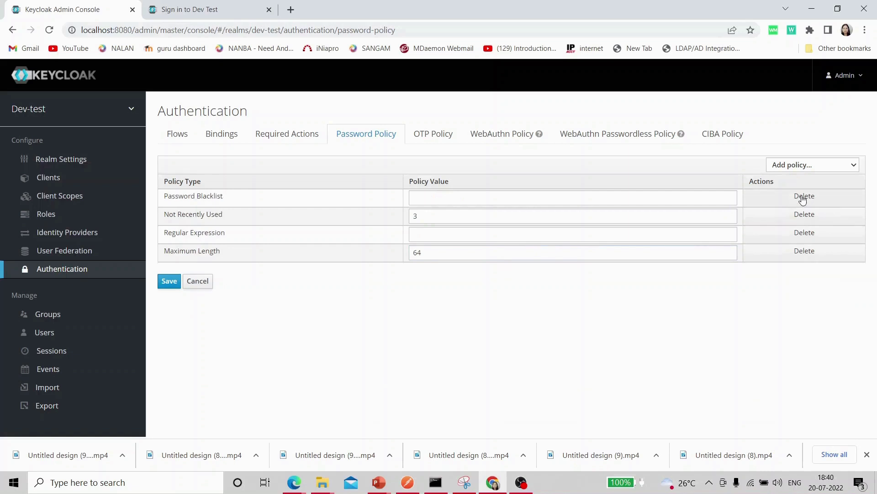
click(803, 198)
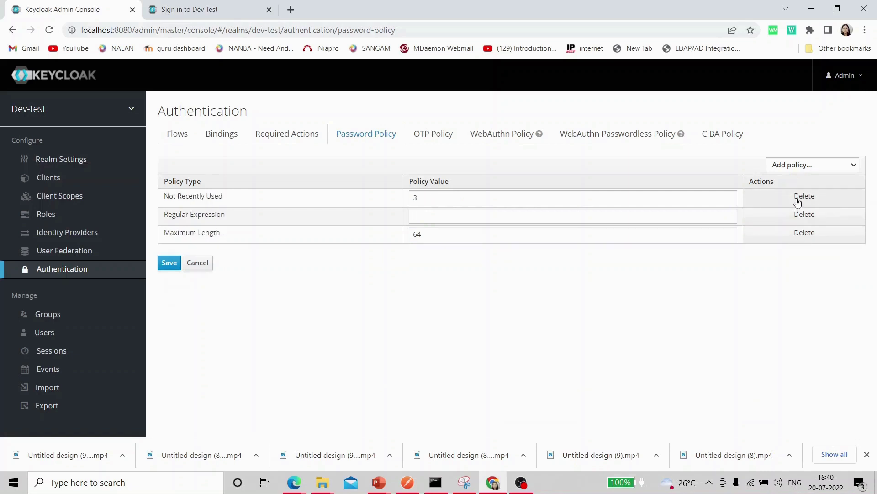
click(798, 200)
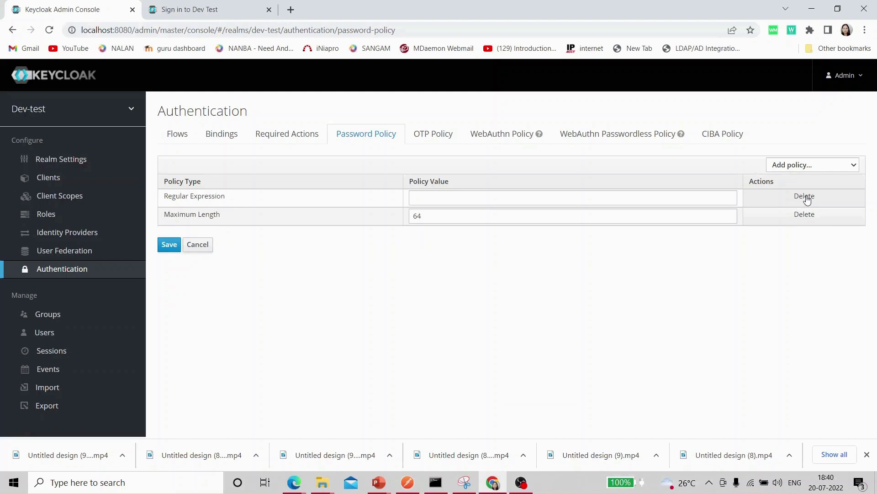
click(808, 200)
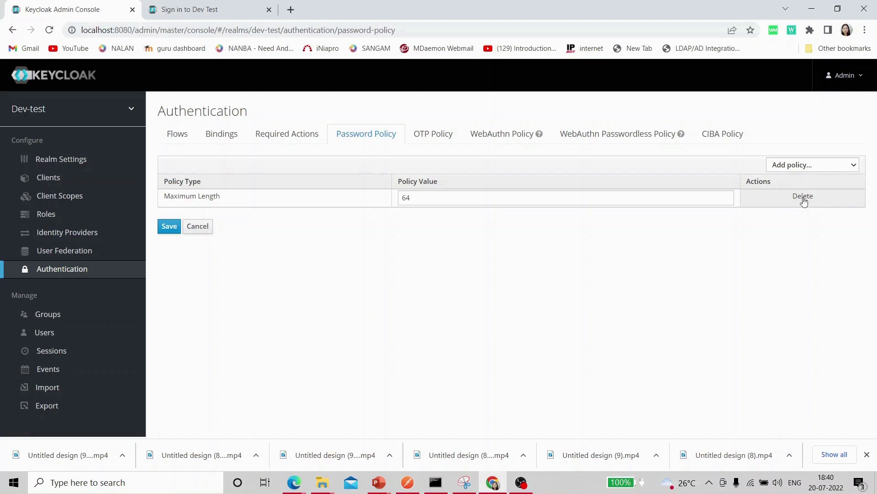
- Change Maximum Length from 64 to 4, save it, and go to the Dev Test sign-in page
click(425, 196)
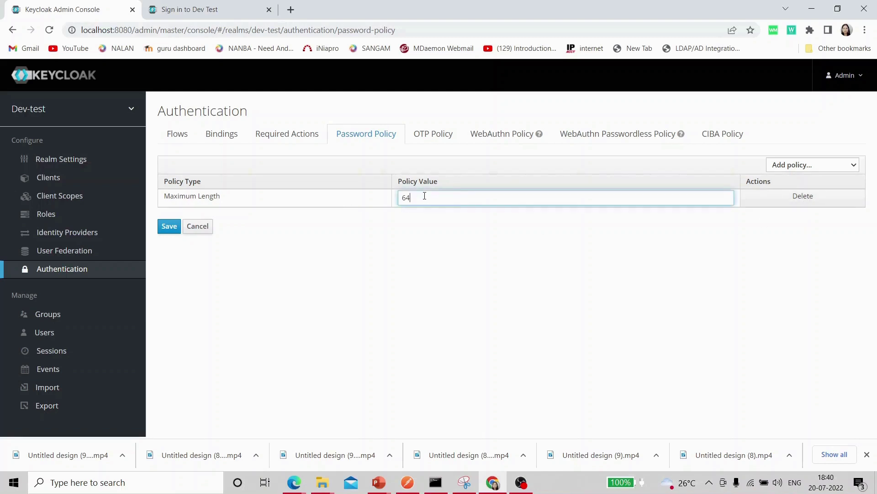
key(BackSpace)
key(BackSpace)
text(4)
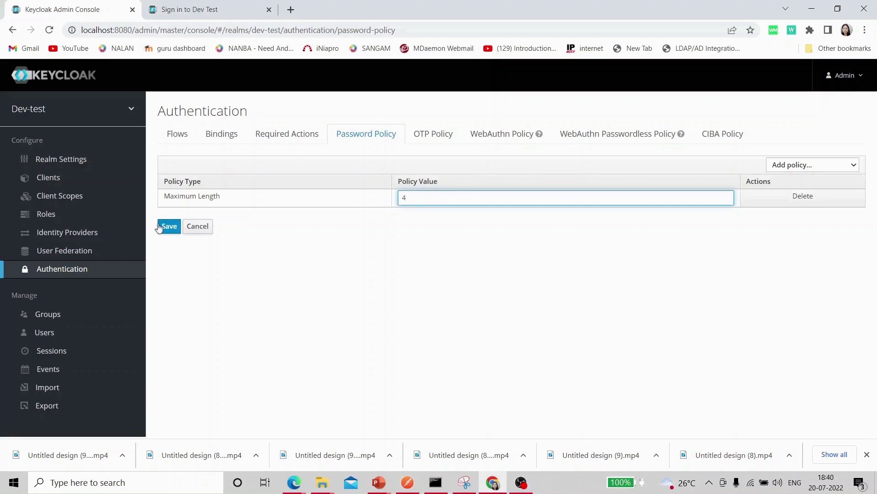
click(169, 231)
click(169, 230)
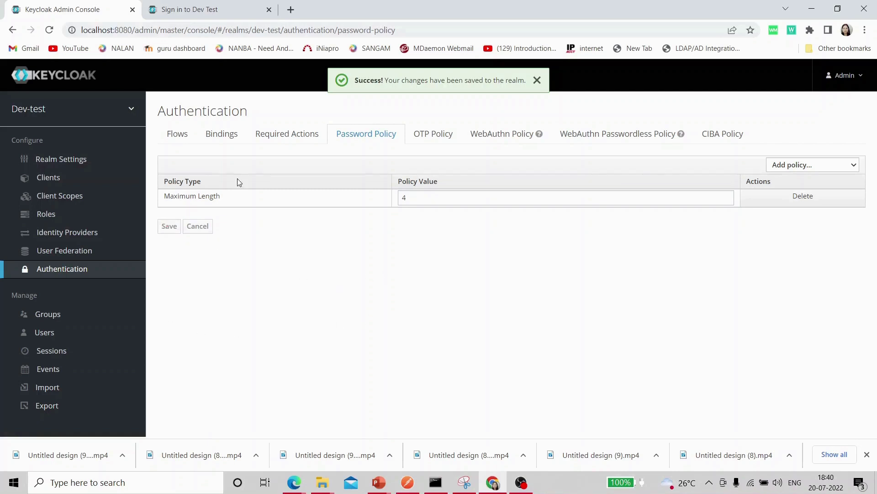
click(211, 10)
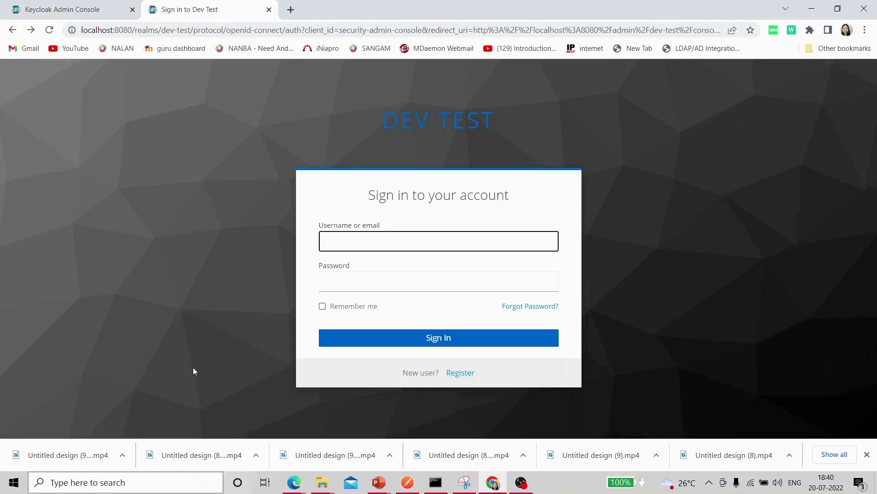
- Open the registration form and enter the new user's first name, last name, e-mail and username
click(458, 373)
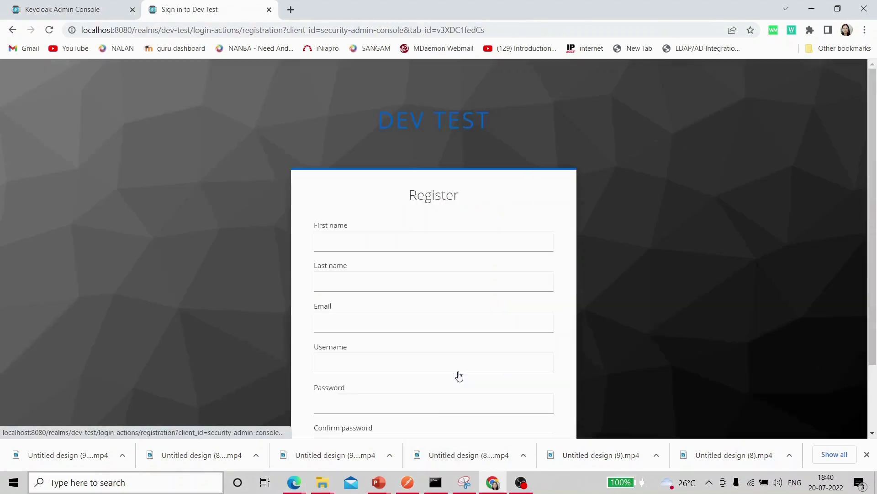
click(498, 321)
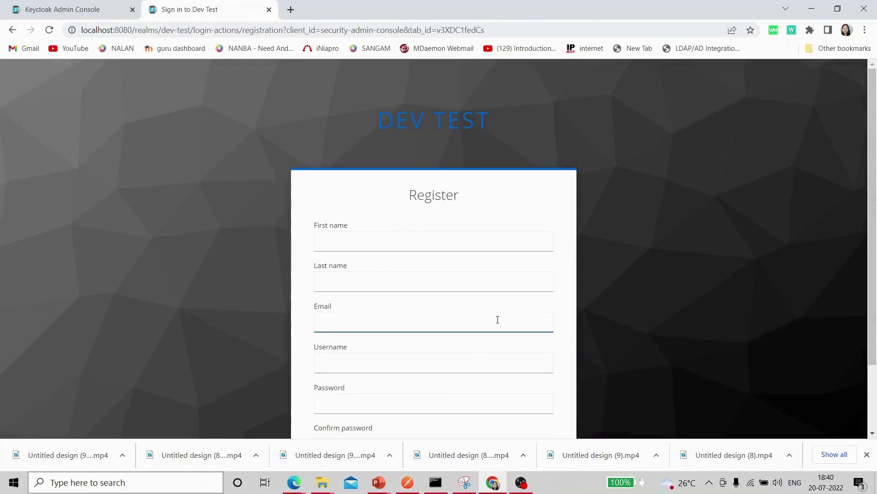
click(406, 238)
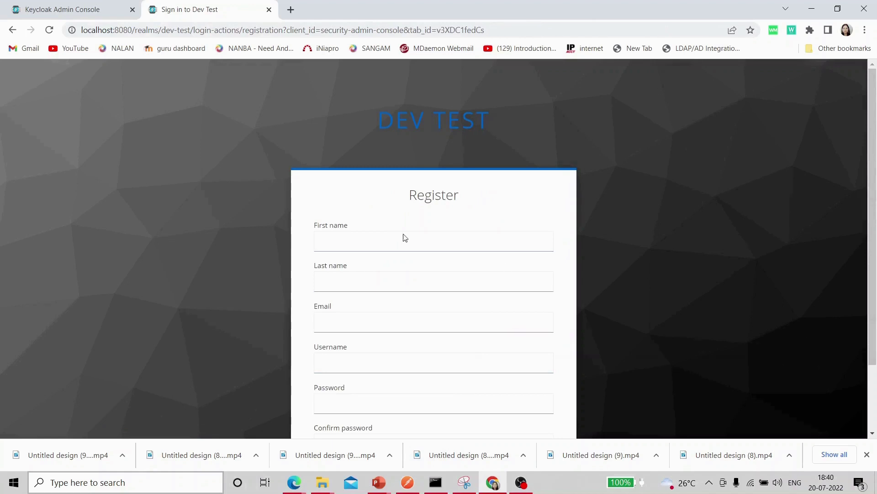
click(362, 245)
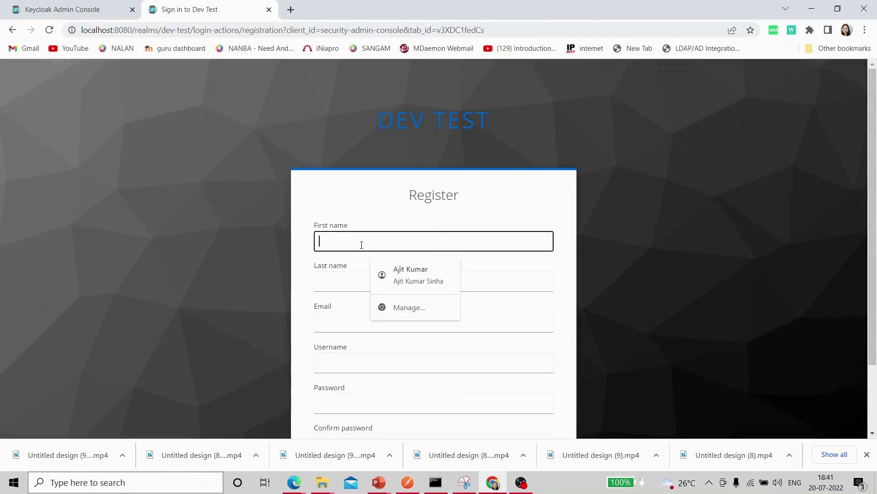
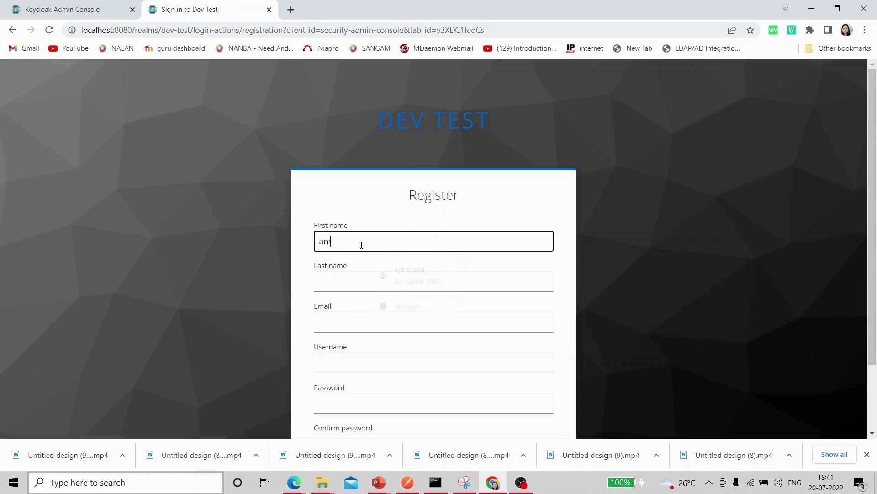
click(364, 282)
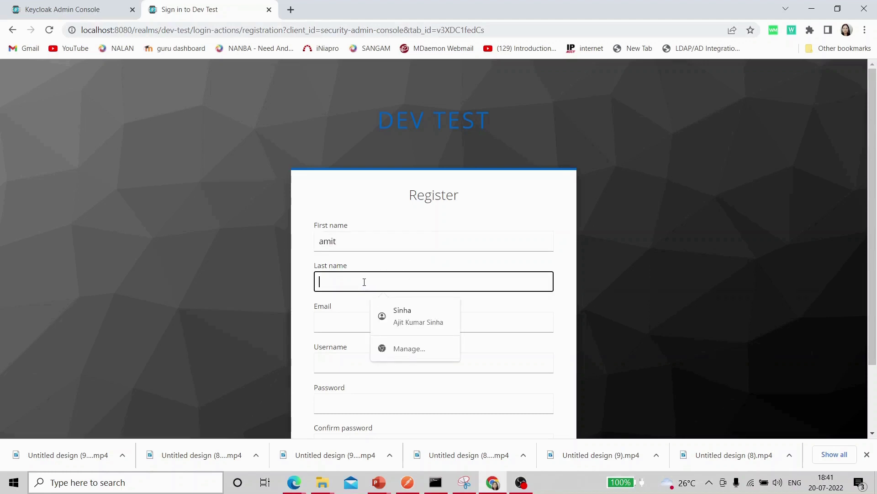
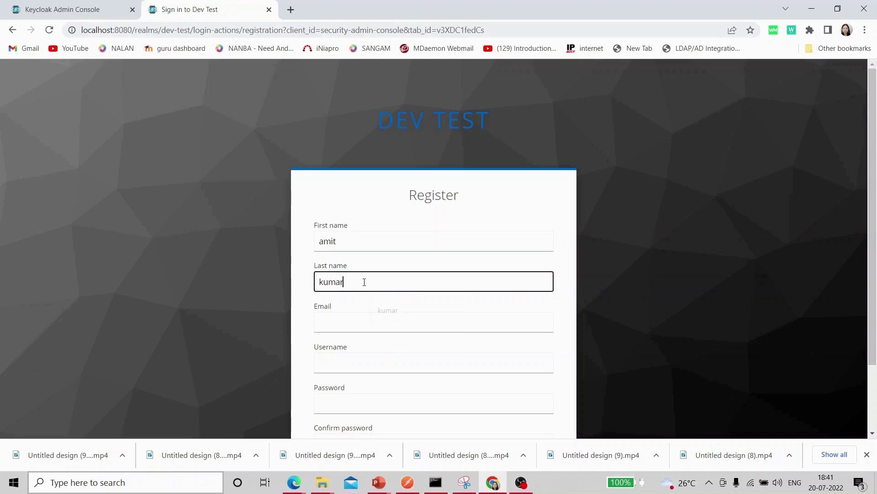
click(364, 330)
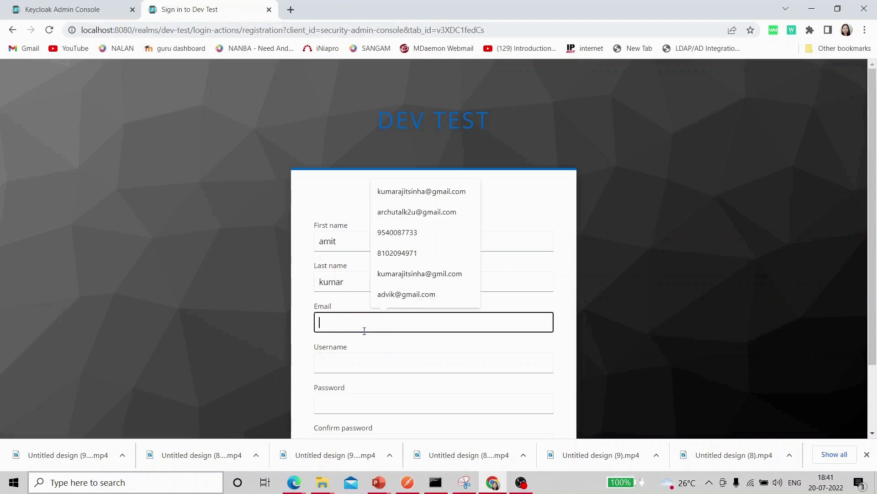
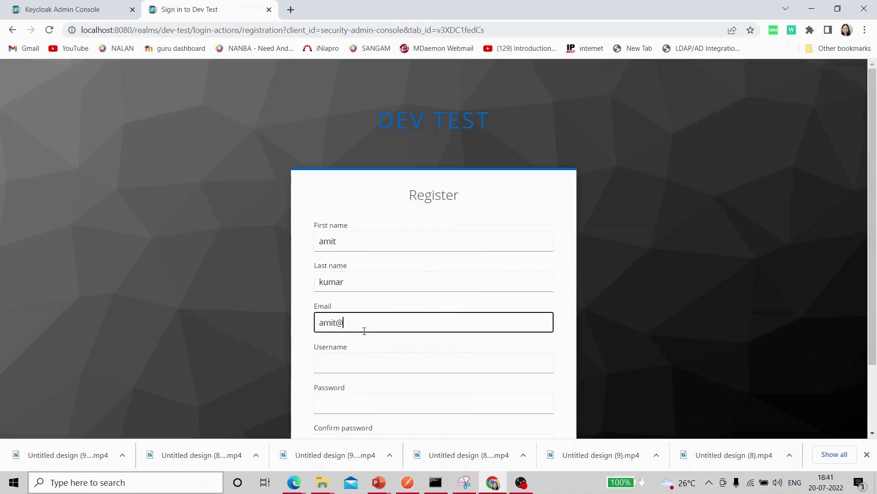
click(364, 361)
text(a)
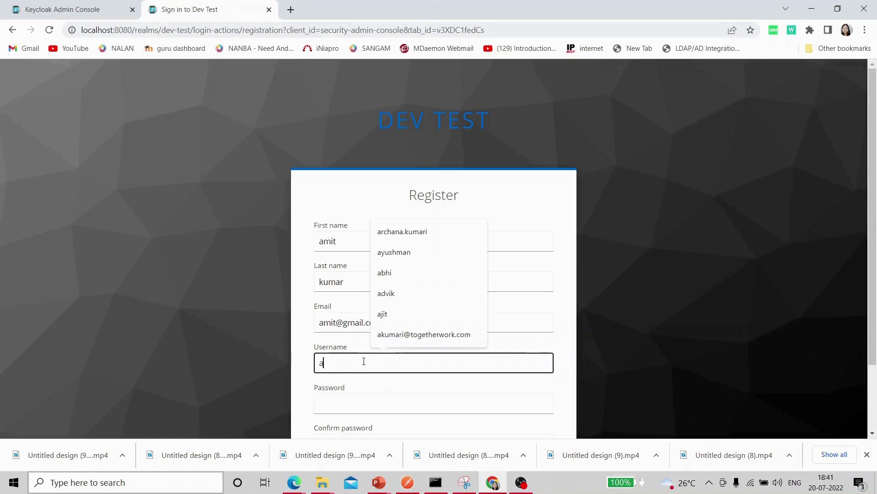
text(mit)
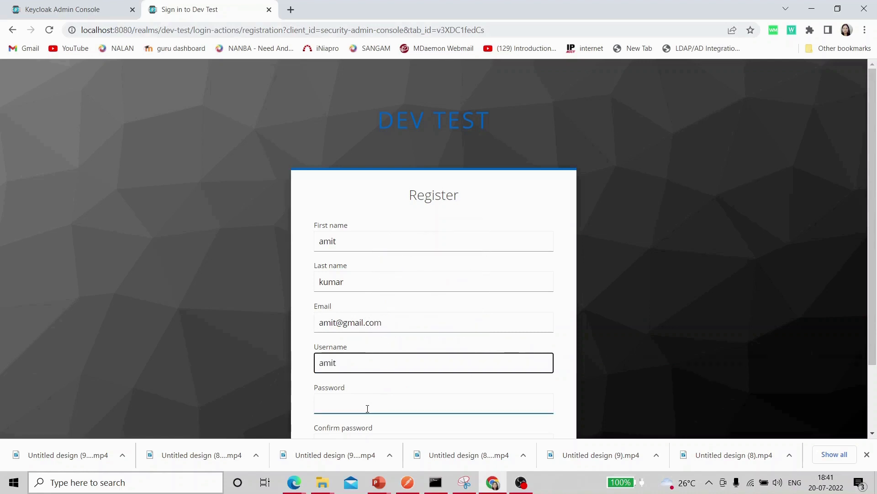
- Enter an 8-character password in Password and Confirm password, then submit the registration
click(366, 406)
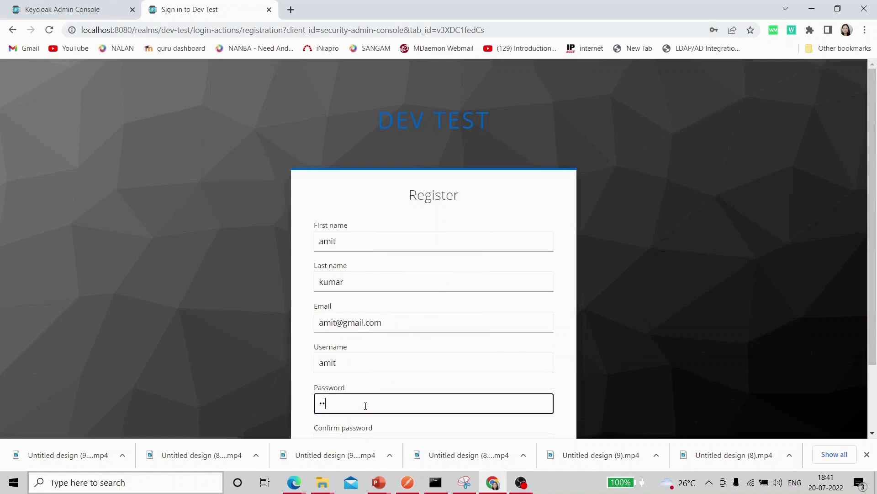
key(shift+Tab)
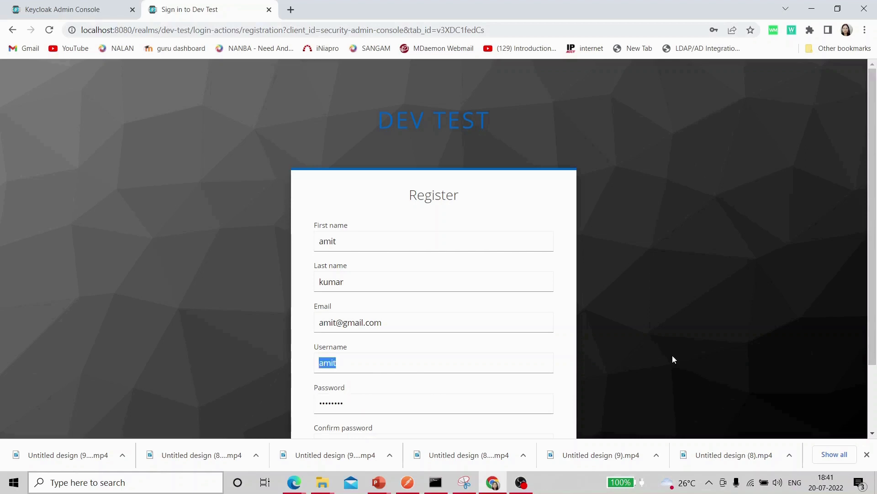
scroll(673, 356, down, 2)
click(393, 362)
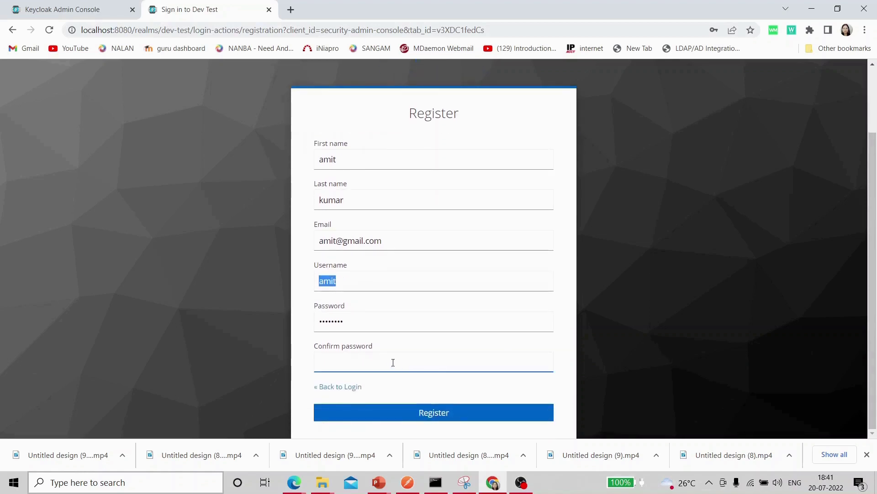
click(393, 362)
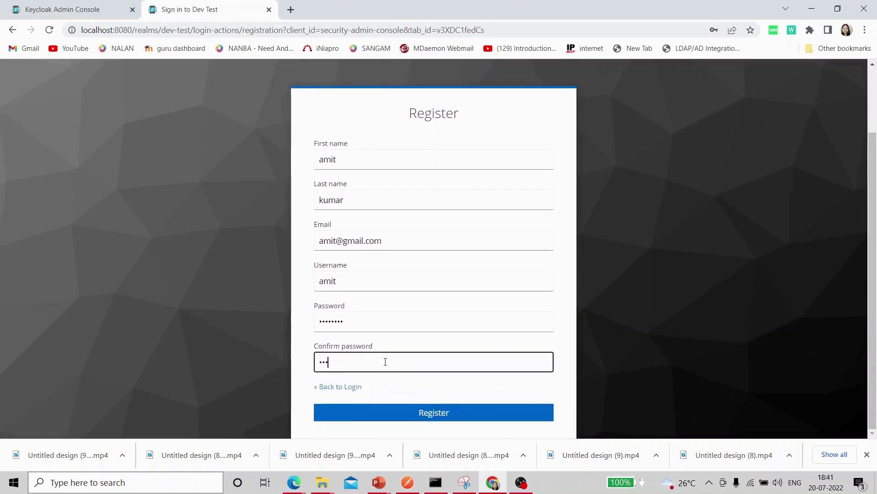
click(441, 416)
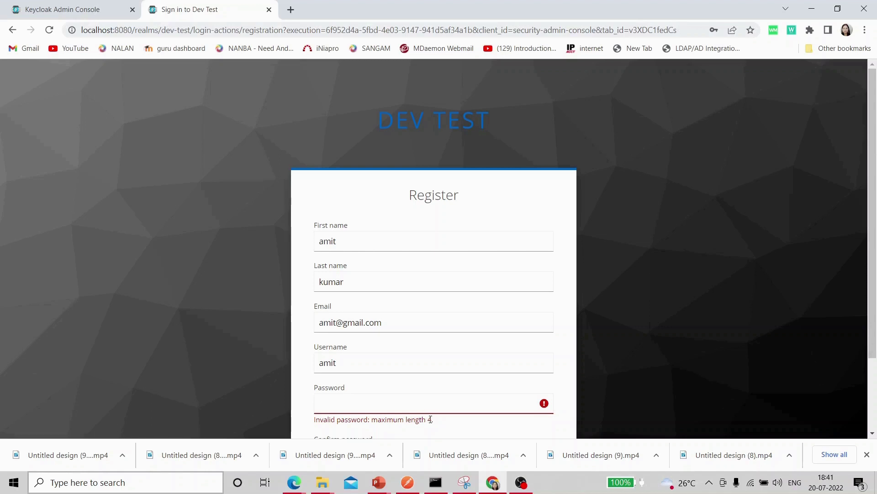
- After the maximum-length error, enter 4-character values in Password and Confirm password
click(386, 399)
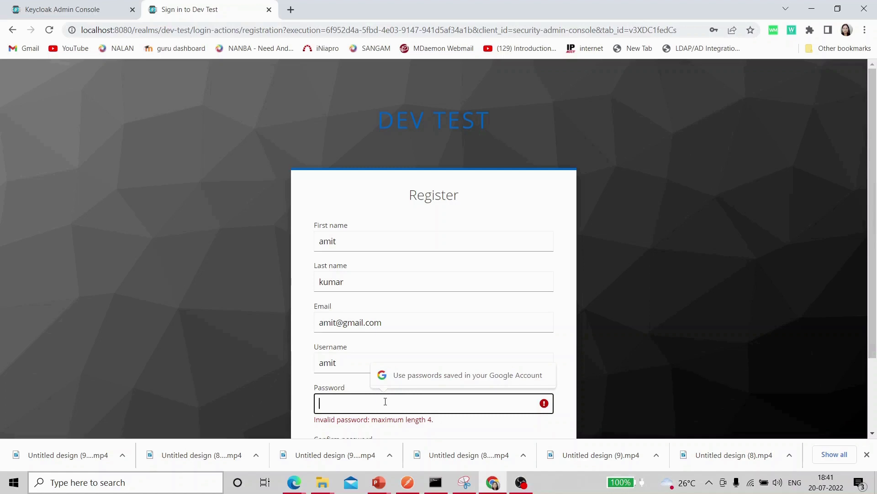
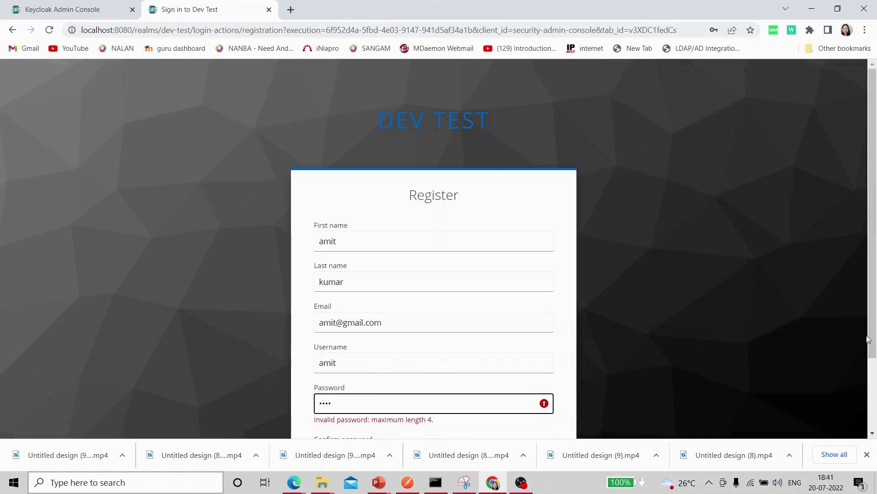
drag(870, 341, 873, 381)
click(363, 409)
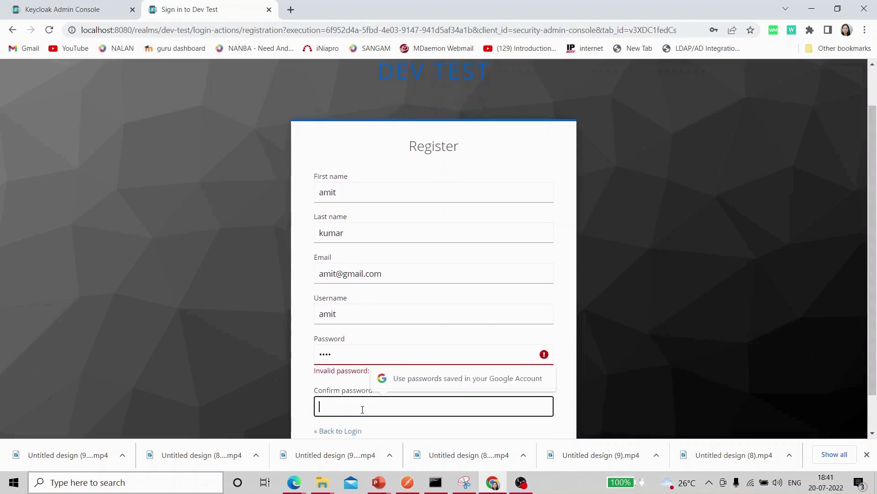
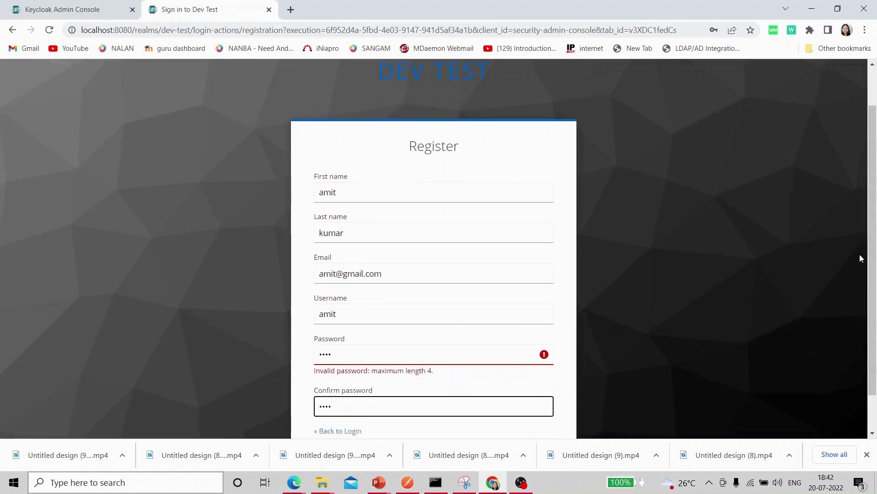
drag(874, 300, 873, 341)
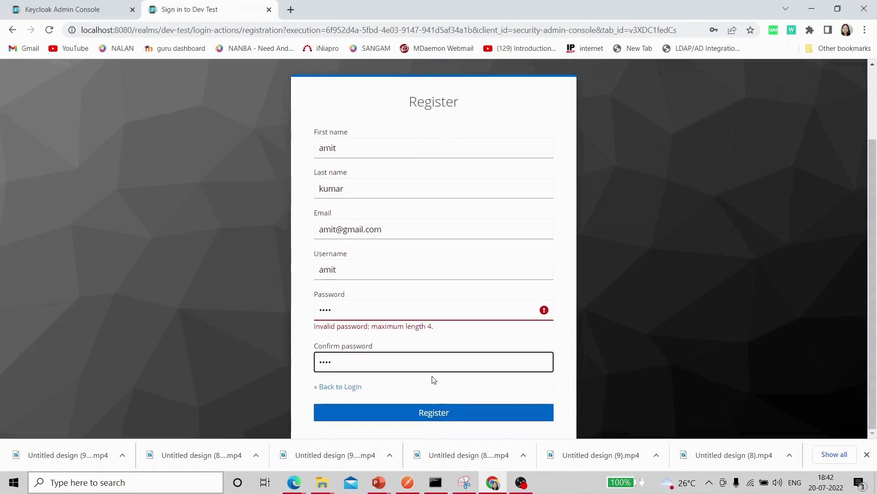
- Submit the registration, dismiss Chrome's breach warning, decline saving the password, and show the account menu
click(424, 413)
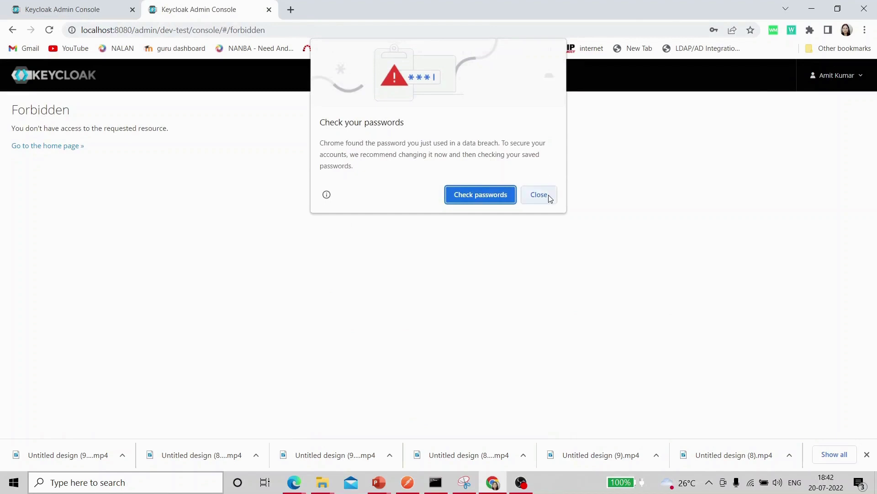
click(548, 195)
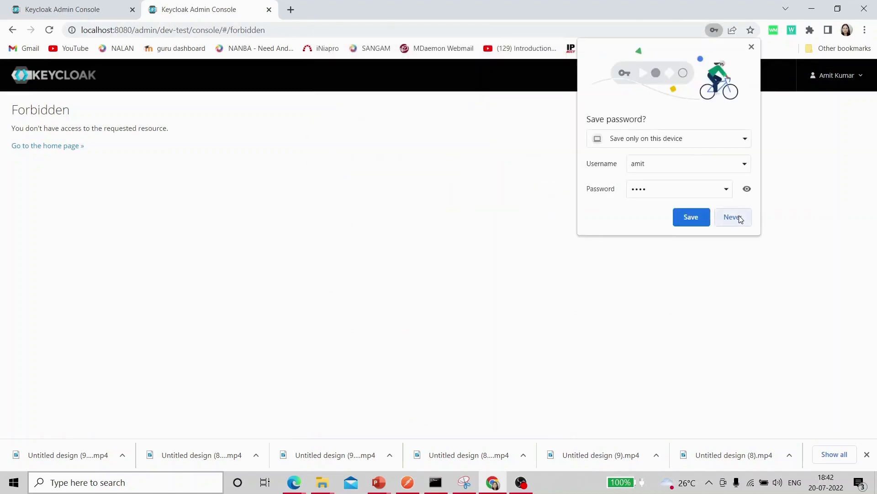
click(741, 217)
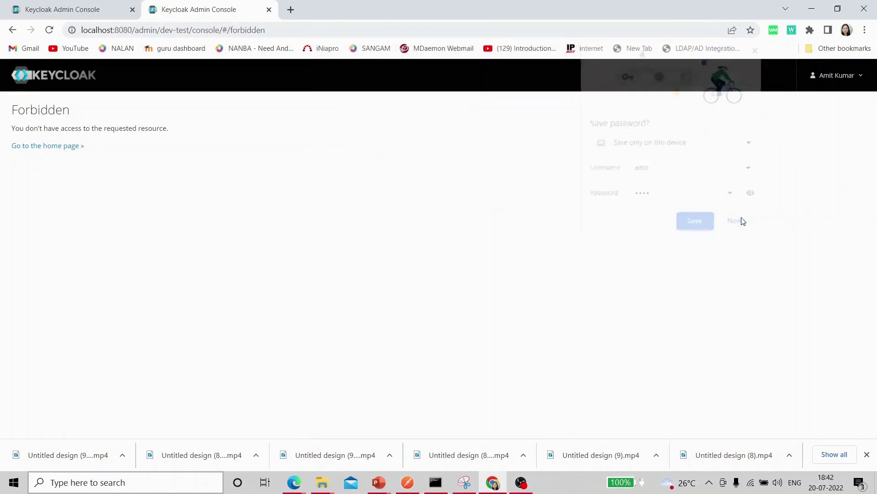
click(859, 80)
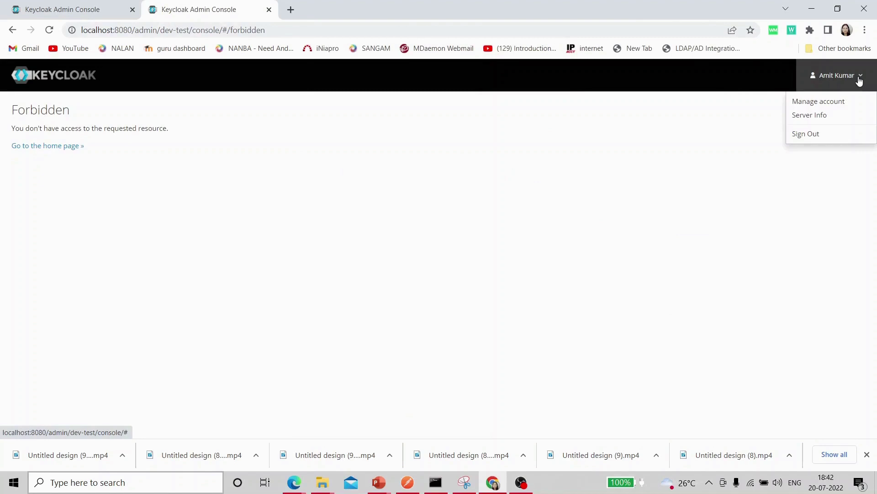